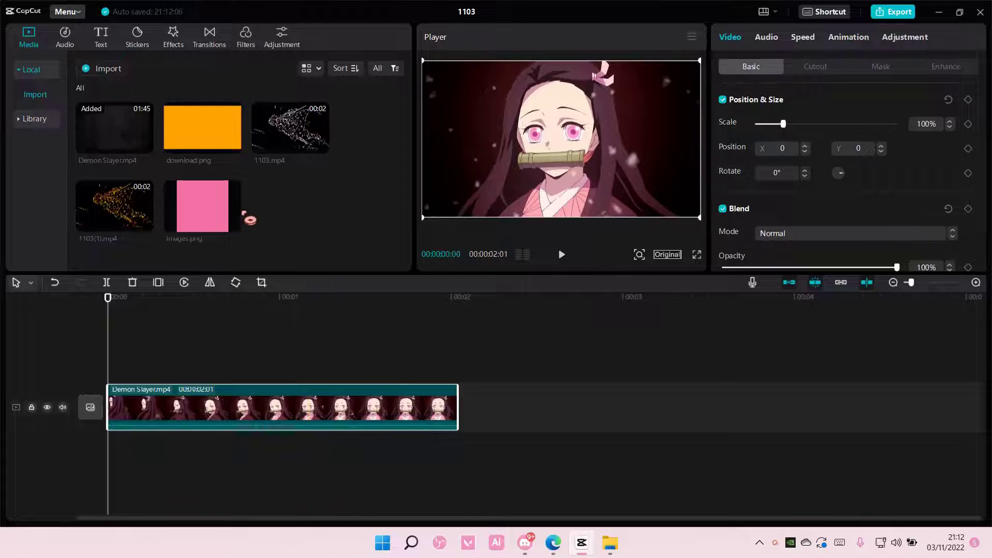
Add the Comic Neon effect and trim it to end with the Demon Slayer clip
{"action": "left_click", "coordinate": [174, 37]}
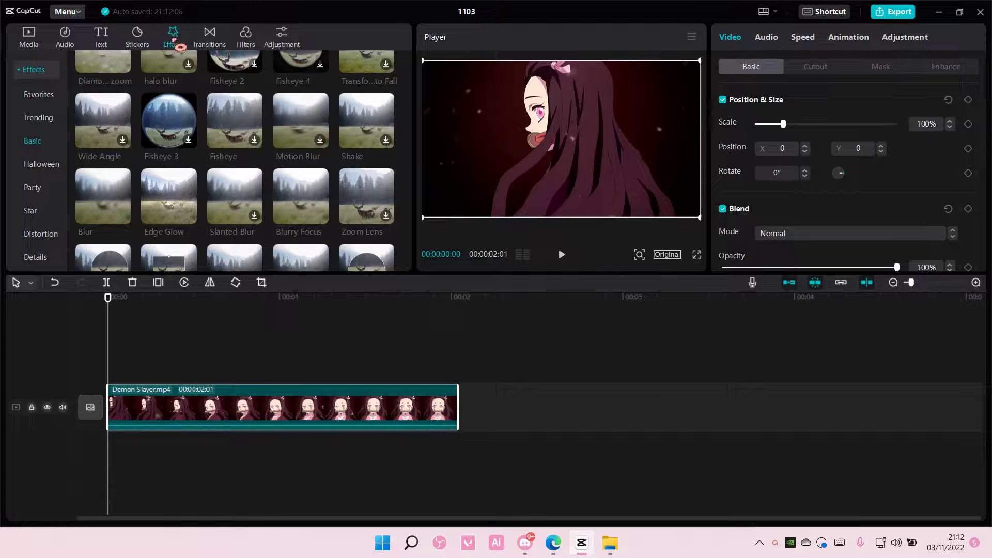
{"action": "left_click", "coordinate": [47, 188]}
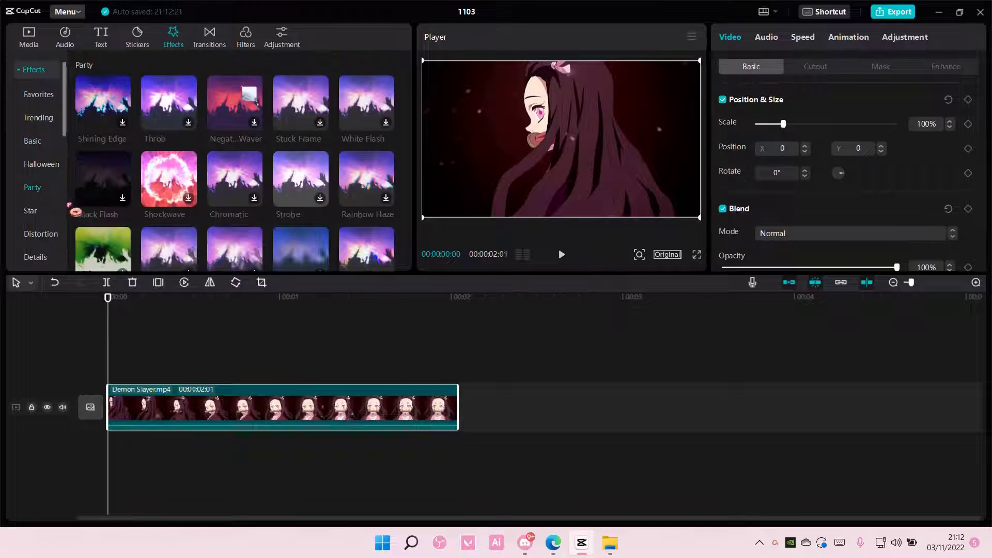
{"action": "scroll", "coordinate": [67, 217], "scroll_direction": "down", "scroll_amount": 10}
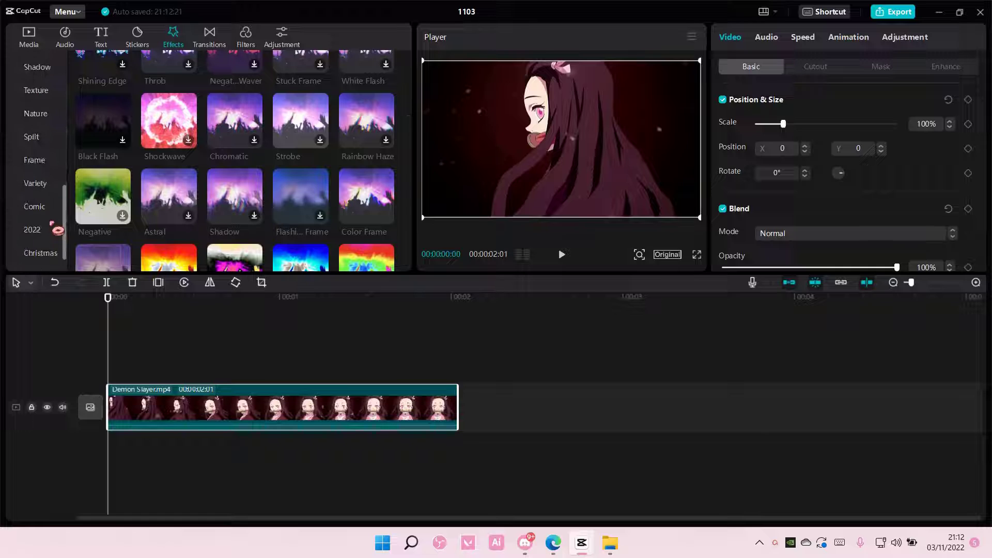
{"action": "left_click", "coordinate": [45, 205]}
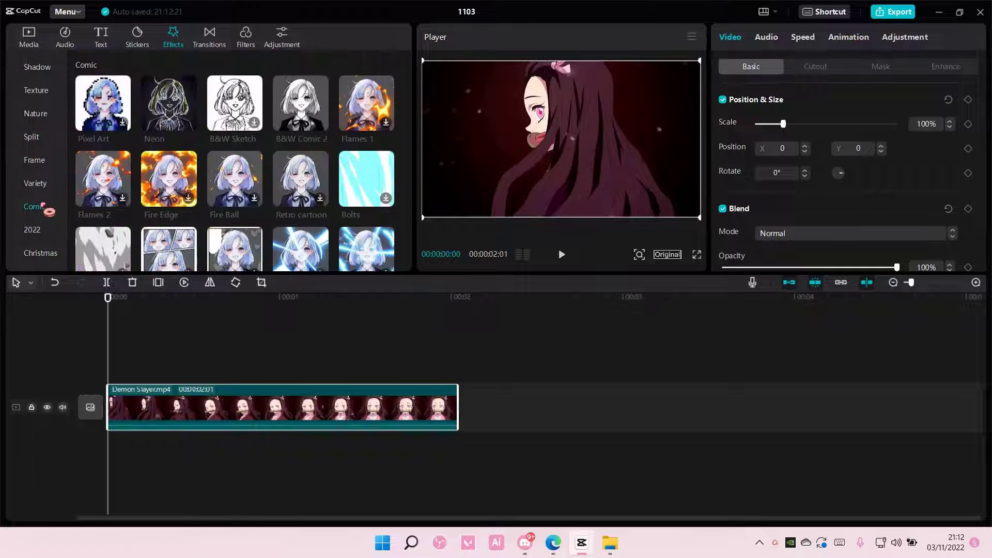
{"action": "left_click", "coordinate": [189, 123]}
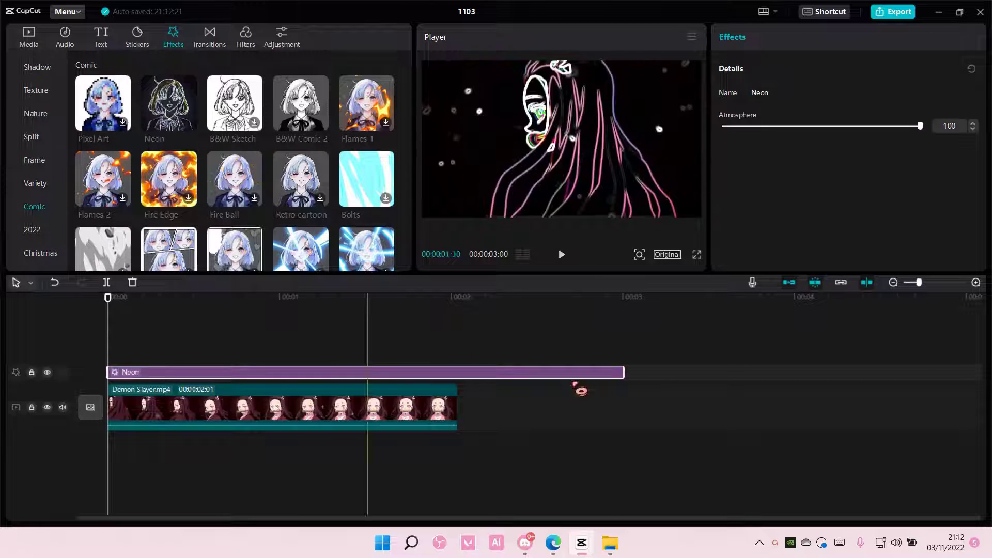
{"action": "left_click_drag", "start_coordinate": [626, 380], "coordinate": [457, 376]}
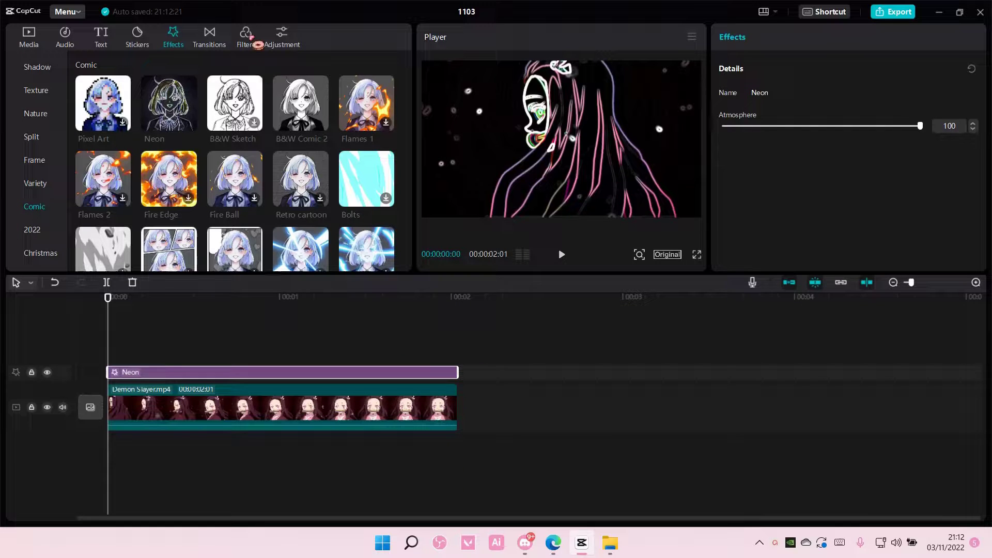
Add the BW 1 filter trimmed to the clip and bring up the 4K mp4 60fps export settings
{"action": "left_click", "coordinate": [253, 44]}
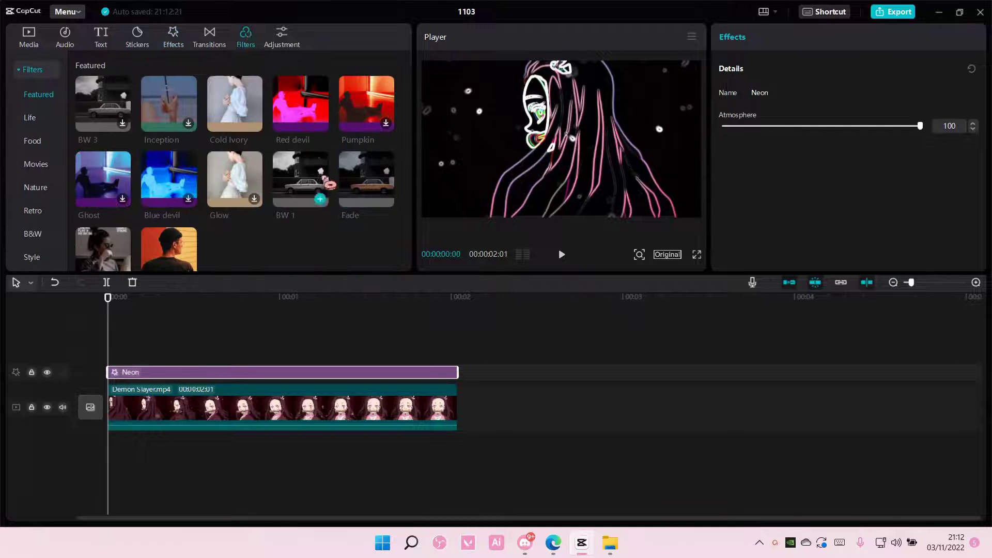
{"action": "left_click", "coordinate": [320, 199]}
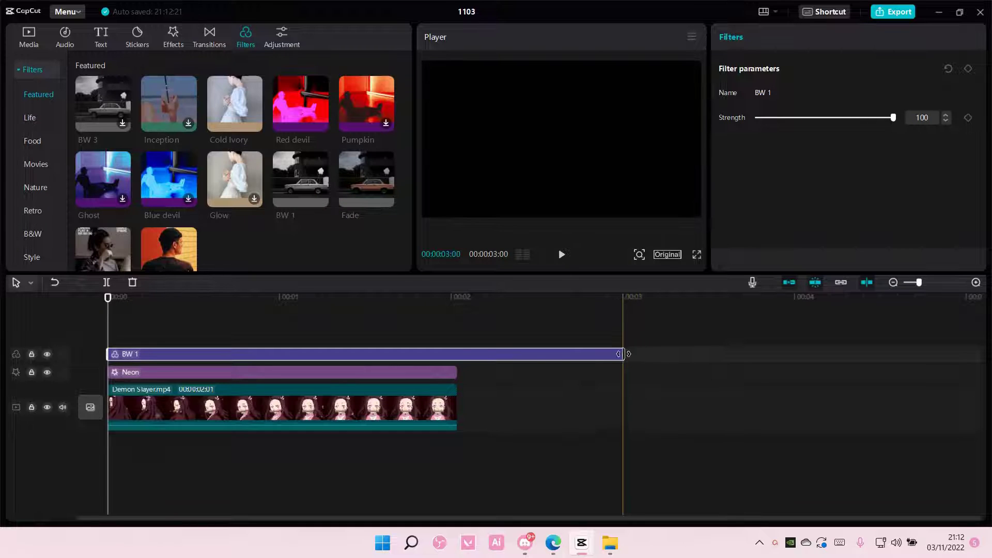
{"action": "left_click_drag", "start_coordinate": [624, 354], "coordinate": [458, 353]}
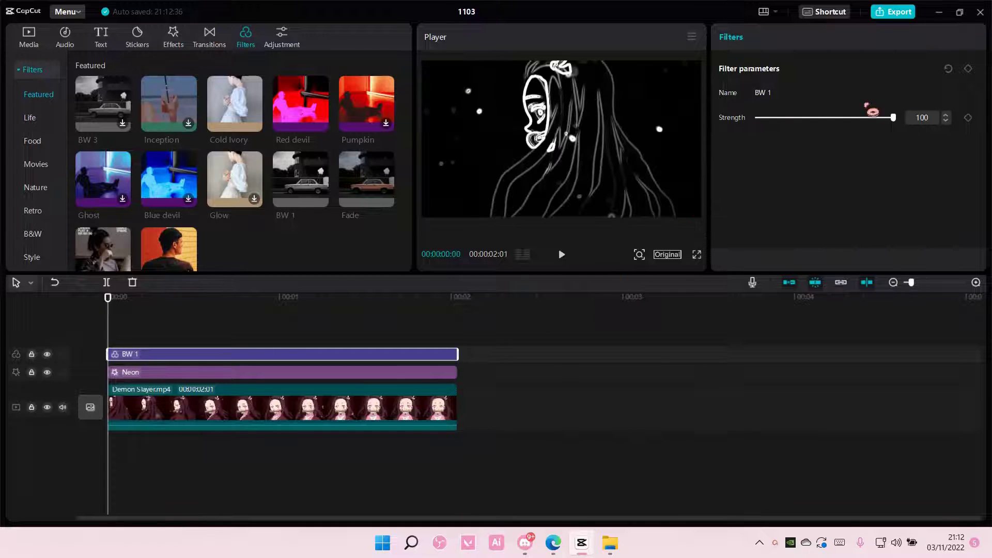
{"action": "left_click", "coordinate": [892, 12]}
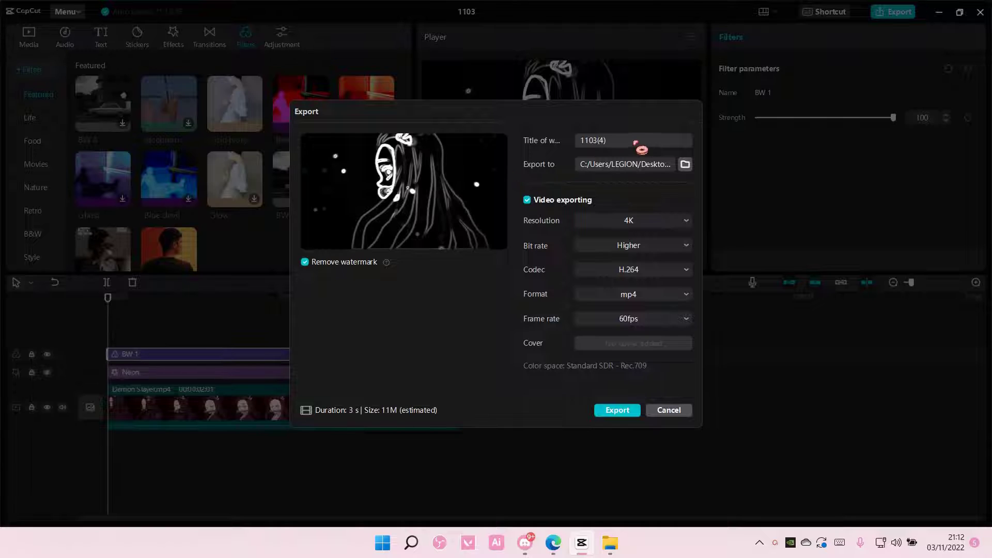
Export the video as 'pink outline' in 4K mp4, then return to the Media library
{"action": "left_click", "coordinate": [635, 141]}
{"action": "key", "text": "Return"}
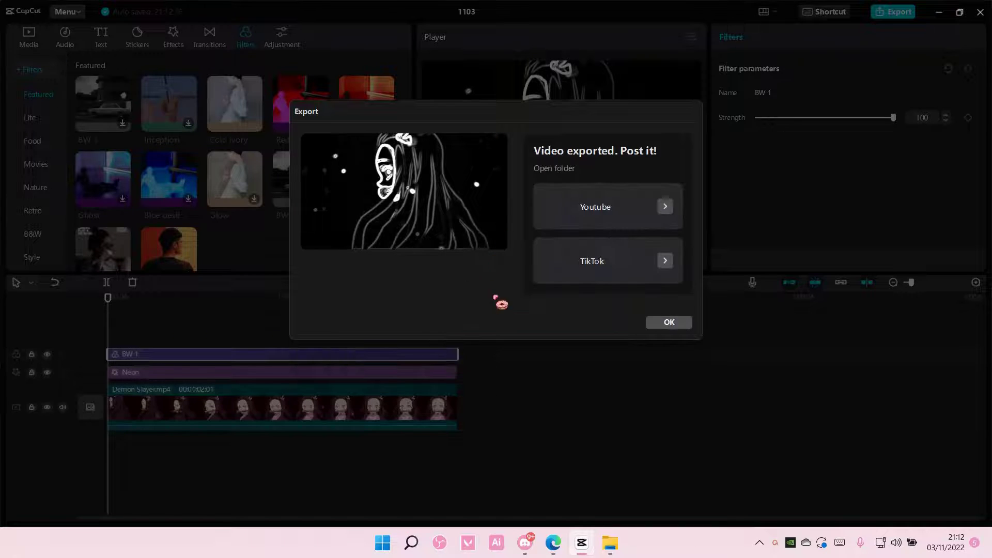
{"action": "left_click", "coordinate": [669, 323]}
{"action": "left_click", "coordinate": [36, 45]}
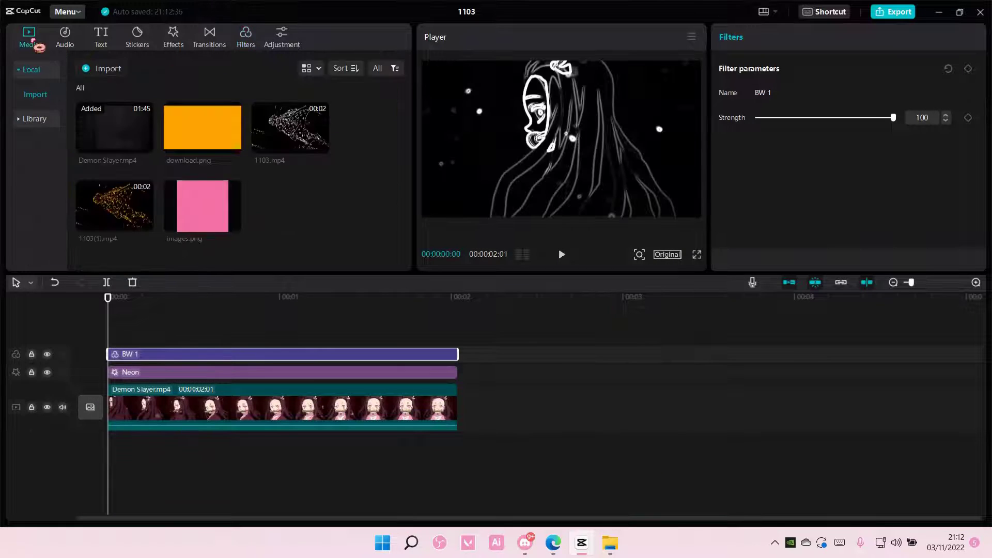
Import pink outline.mp4 and place it on the main track right after the Demon Slayer clip
{"action": "left_click", "coordinate": [115, 74]}
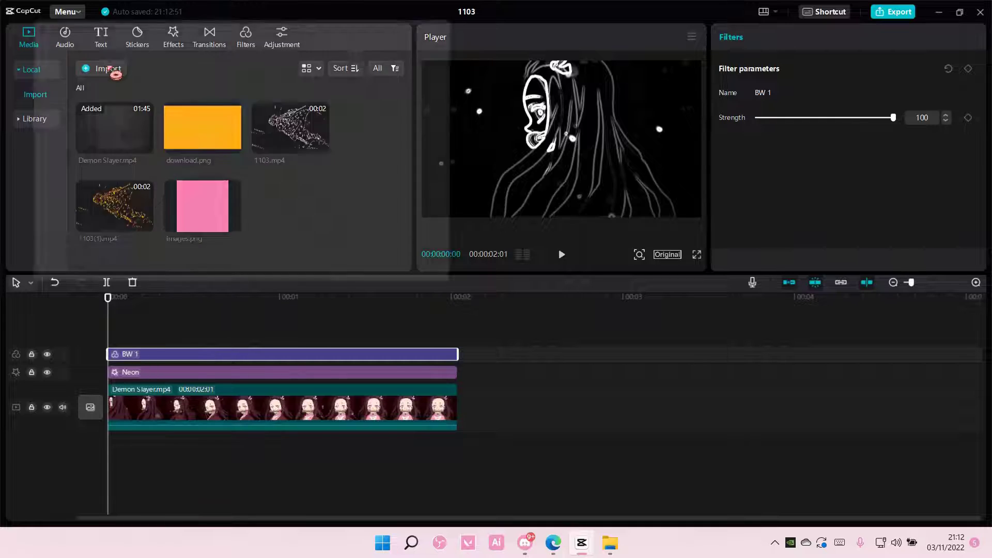
{"action": "scroll", "coordinate": [246, 164], "scroll_direction": "down", "scroll_amount": 3}
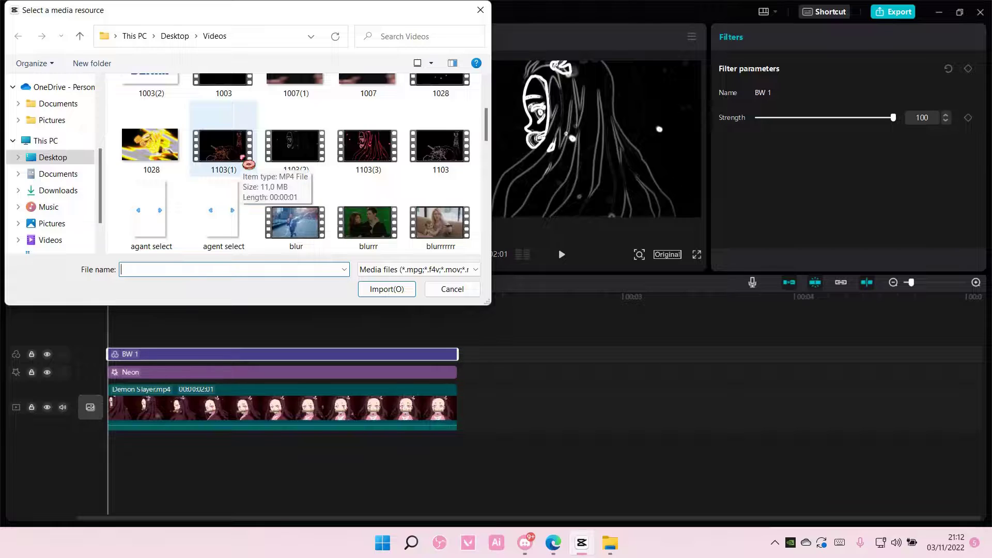
{"action": "scroll", "coordinate": [253, 171], "scroll_direction": "down", "scroll_amount": 5}
{"action": "scroll", "coordinate": [255, 172], "scroll_direction": "down", "scroll_amount": 3}
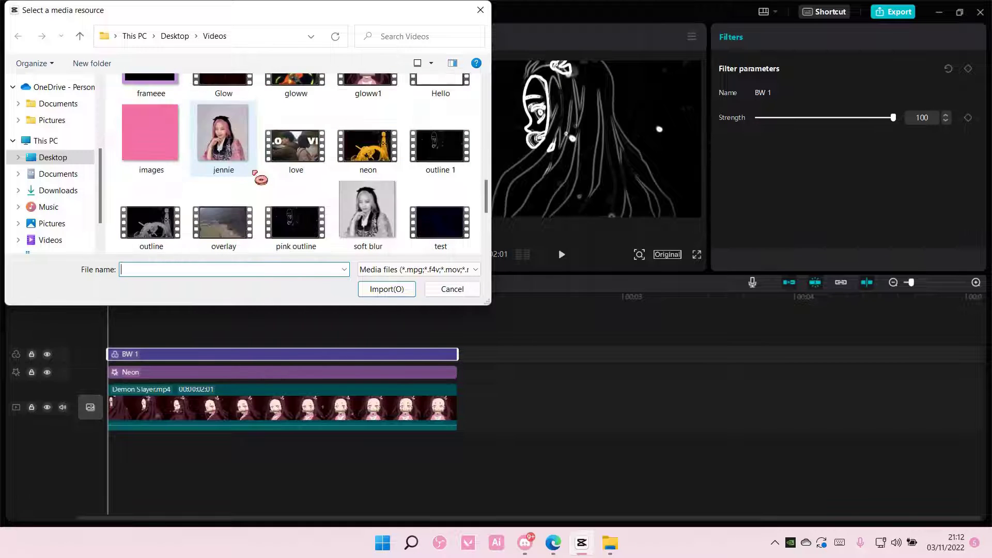
{"action": "scroll", "coordinate": [257, 172], "scroll_direction": "up", "scroll_amount": 1}
{"action": "scroll", "coordinate": [260, 170], "scroll_direction": "down", "scroll_amount": 3}
{"action": "double_click", "coordinate": [302, 178]}
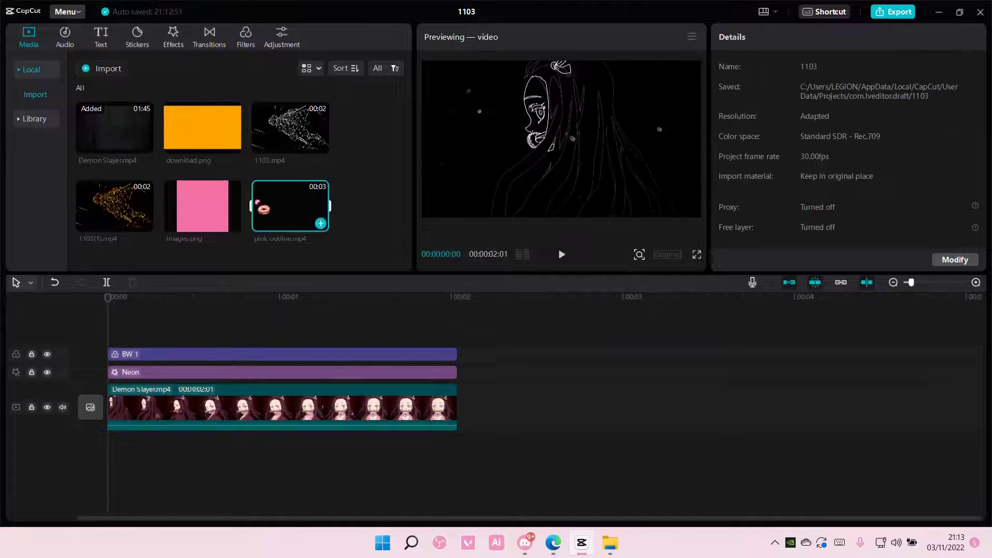
{"action": "left_click_drag", "start_coordinate": [264, 208], "coordinate": [389, 350]}
Delete the Neon and BW 1 layers and put images.png on an overlay track from about 00:02
{"action": "key", "text": "Delete"}
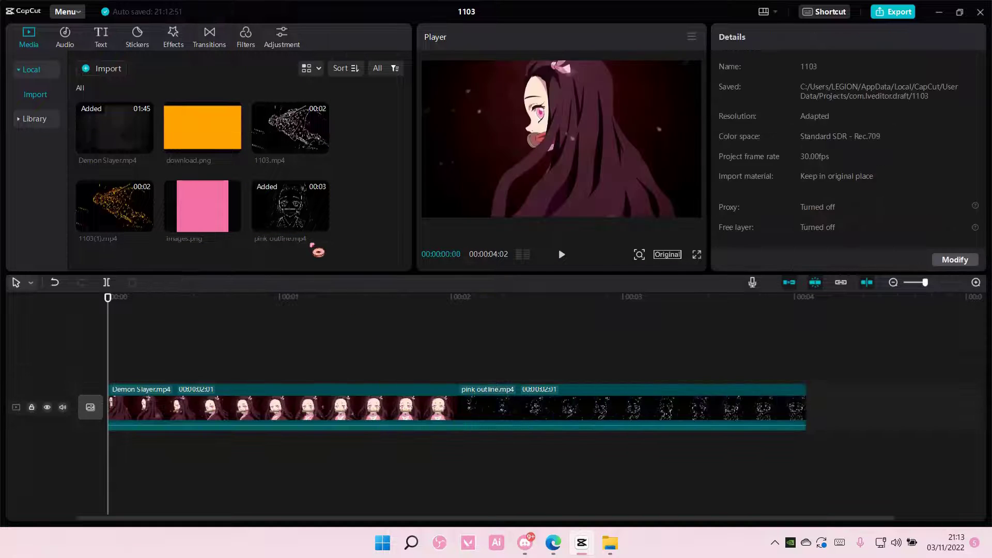
{"action": "left_click", "coordinate": [227, 224]}
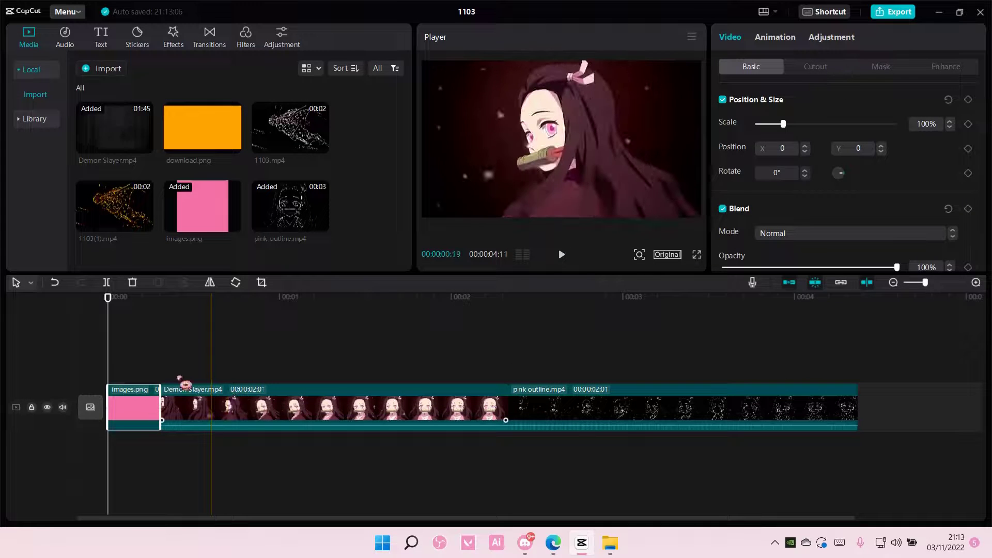
{"action": "left_click_drag", "start_coordinate": [483, 351], "coordinate": [810, 391]}
{"action": "left_click", "coordinate": [652, 228]}
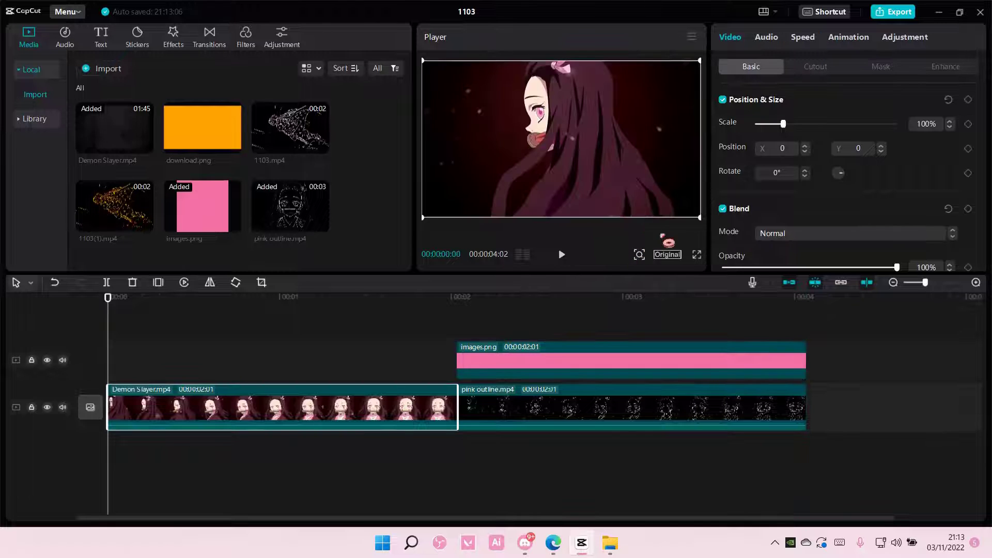
{"action": "left_click", "coordinate": [602, 370]}
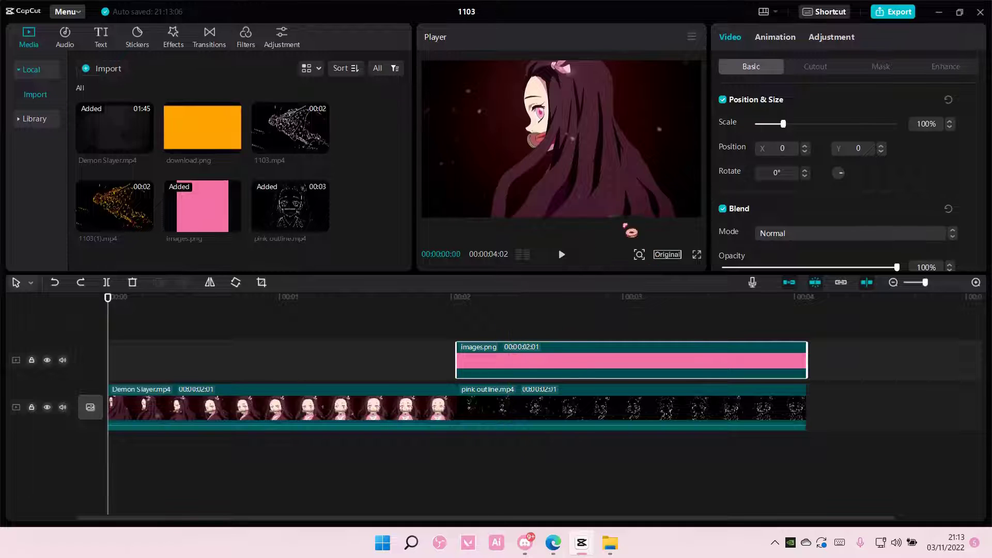
{"action": "left_click", "coordinate": [491, 304]}
Scale the pink image to 191% to fill the frame and set its blend mode to Color dodge
{"action": "left_click", "coordinate": [623, 205]}
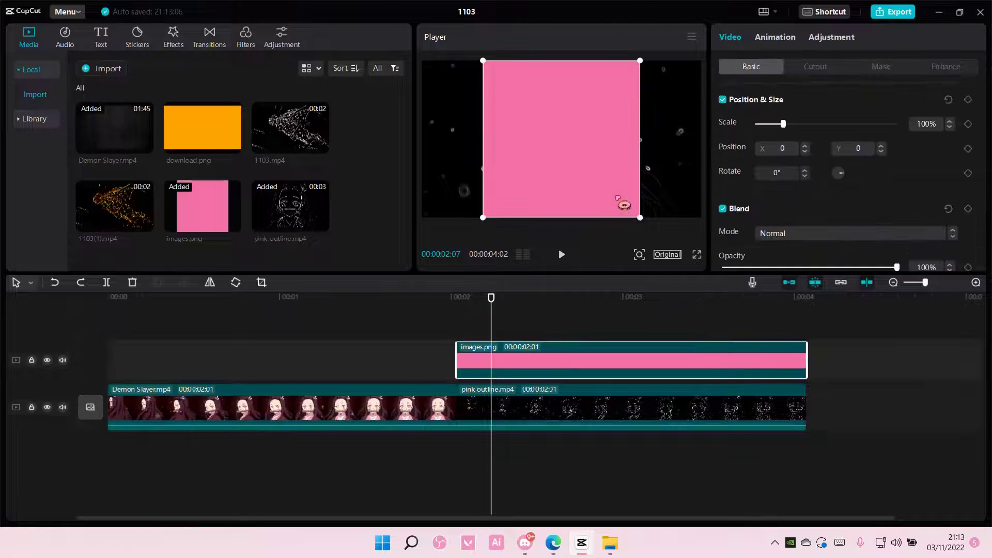
{"action": "left_click_drag", "start_coordinate": [640, 217], "coordinate": [701, 251]}
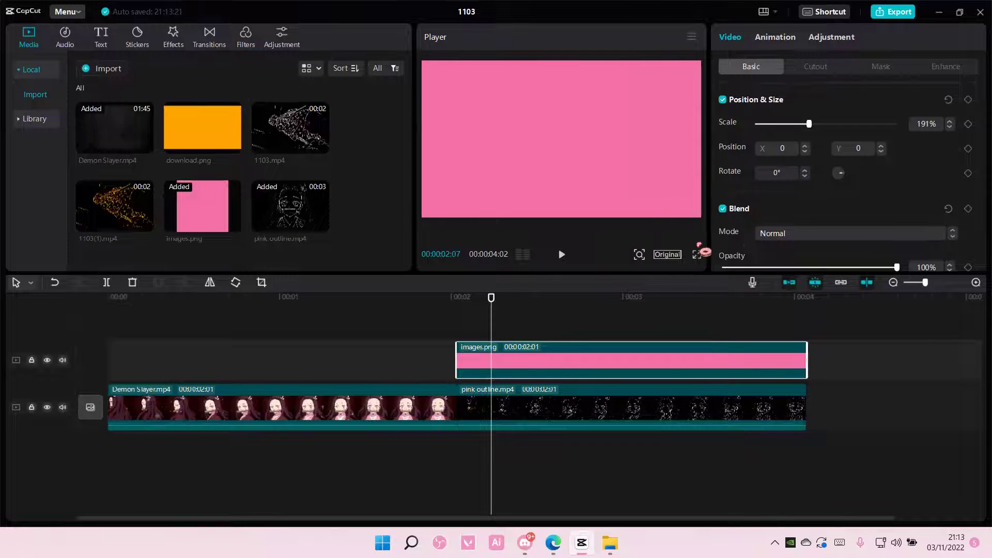
{"action": "left_click", "coordinate": [794, 239]}
{"action": "left_click", "coordinate": [807, 373]}
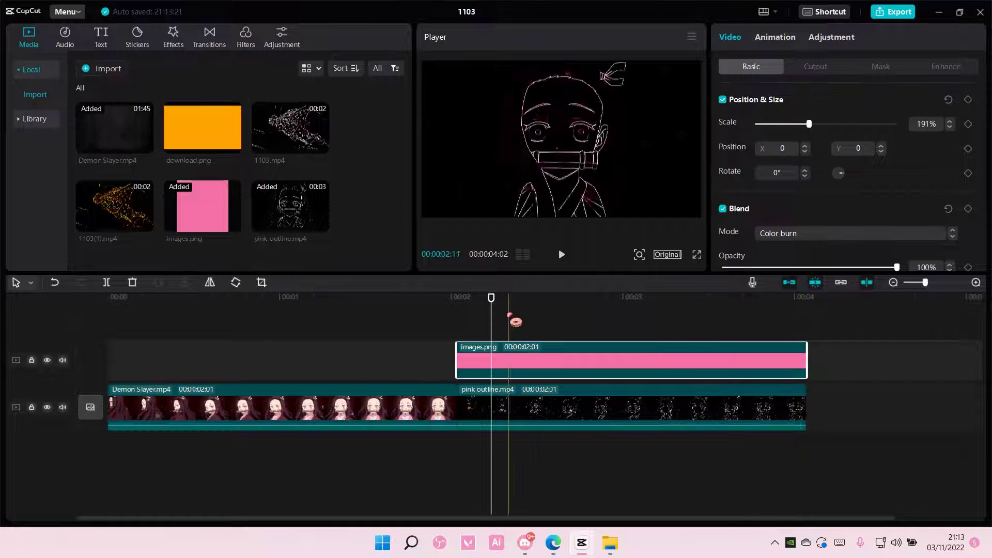
{"action": "left_click_drag", "start_coordinate": [515, 321], "coordinate": [622, 320]}
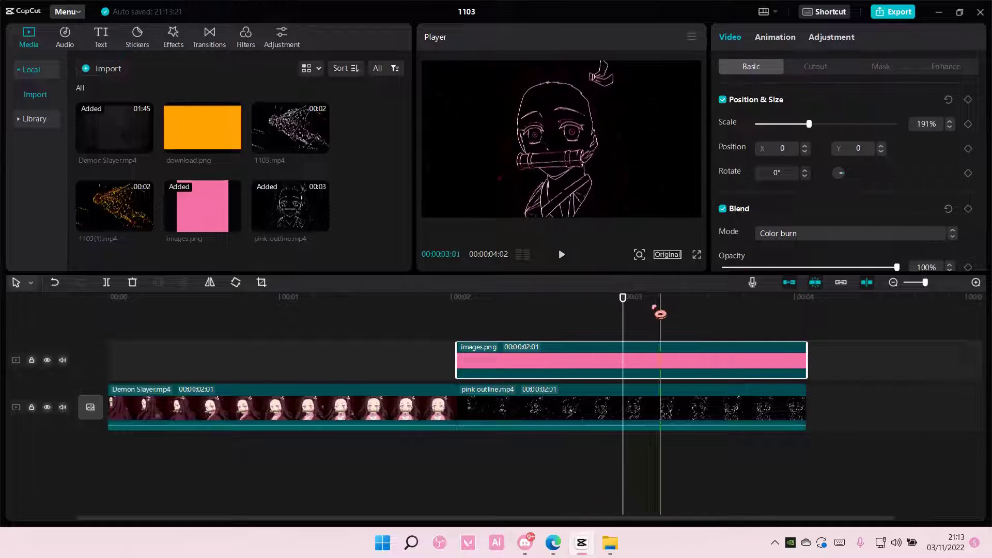
{"action": "left_click", "coordinate": [790, 236]}
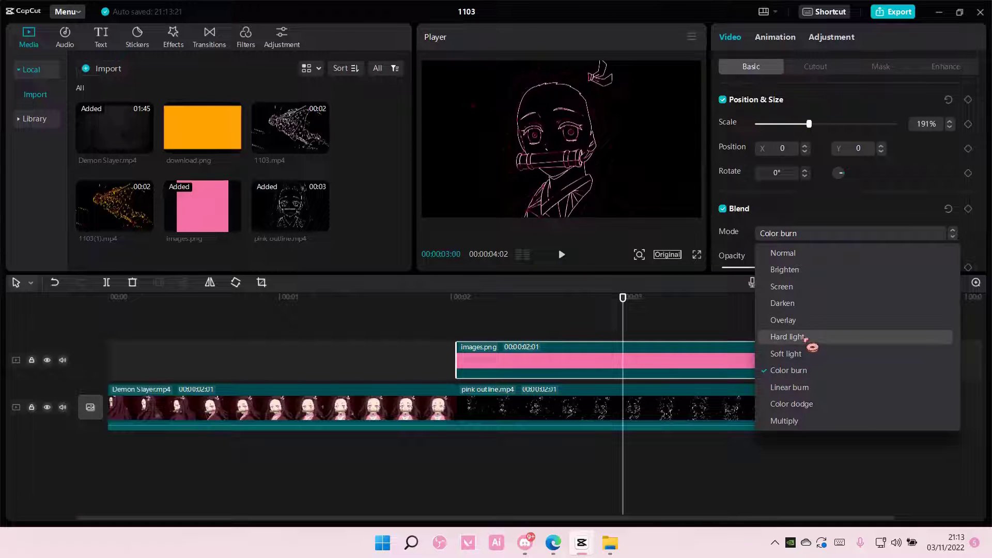
{"action": "left_click", "coordinate": [807, 406]}
{"action": "mouse_move", "coordinate": [642, 326]}
{"action": "left_mouse_down"}
{"action": "mouse_move", "coordinate": [580, 308]}
{"action": "mouse_move", "coordinate": [465, 316]}
{"action": "mouse_move", "coordinate": [812, 351]}
{"action": "left_mouse_up"}
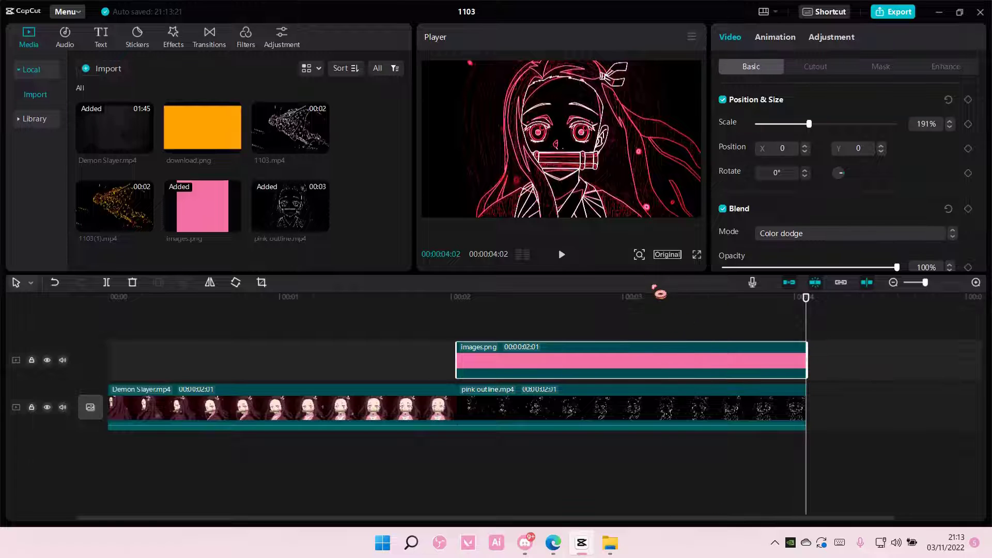
Start a 4K mp4 export titled 'pink outline 2', then cancel and confirm stopping it
{"action": "left_click", "coordinate": [893, 11]}
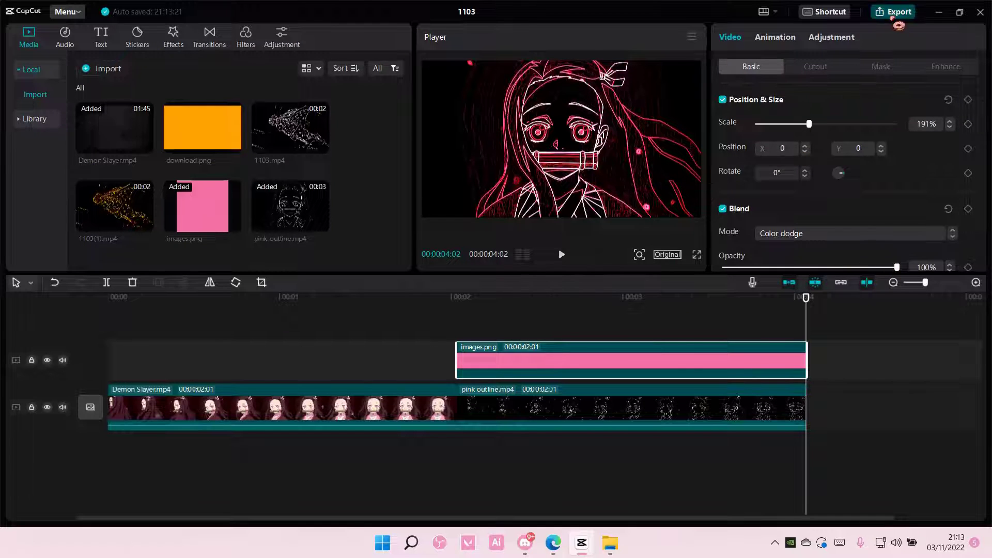
{"action": "left_click_drag", "start_coordinate": [624, 138], "coordinate": [506, 138]}
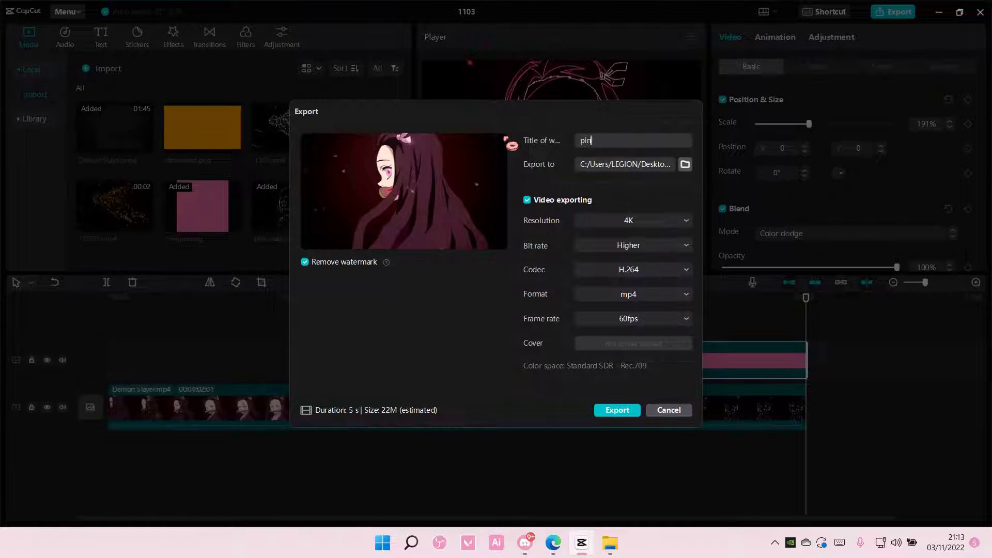
{"action": "type", "text": "pink outline 2"}
{"action": "key", "text": "Return"}
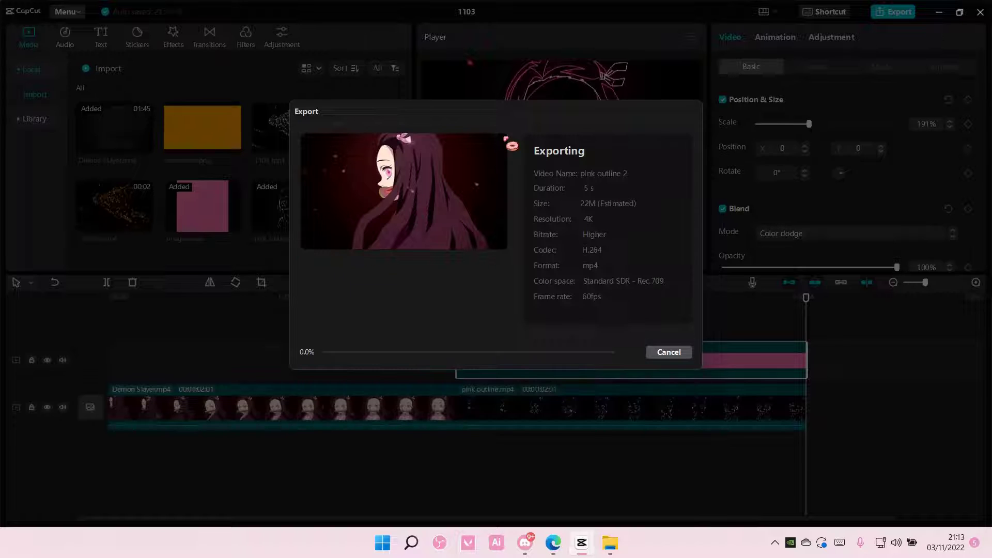
{"action": "left_click", "coordinate": [671, 352]}
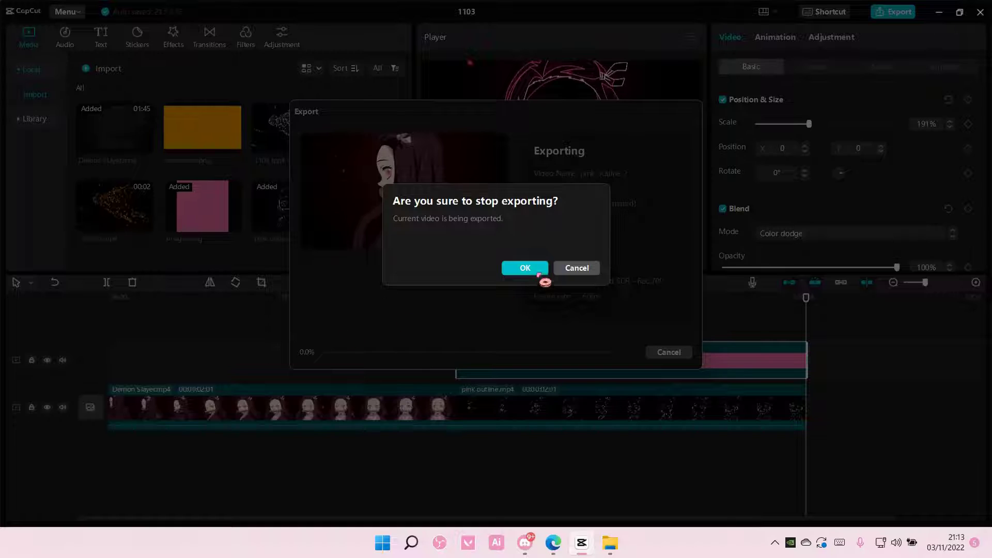
{"action": "left_click", "coordinate": [538, 273]}
Remove the Demon Slayer clip and move images.png to start at 0:00
{"action": "left_click", "coordinate": [657, 413]}
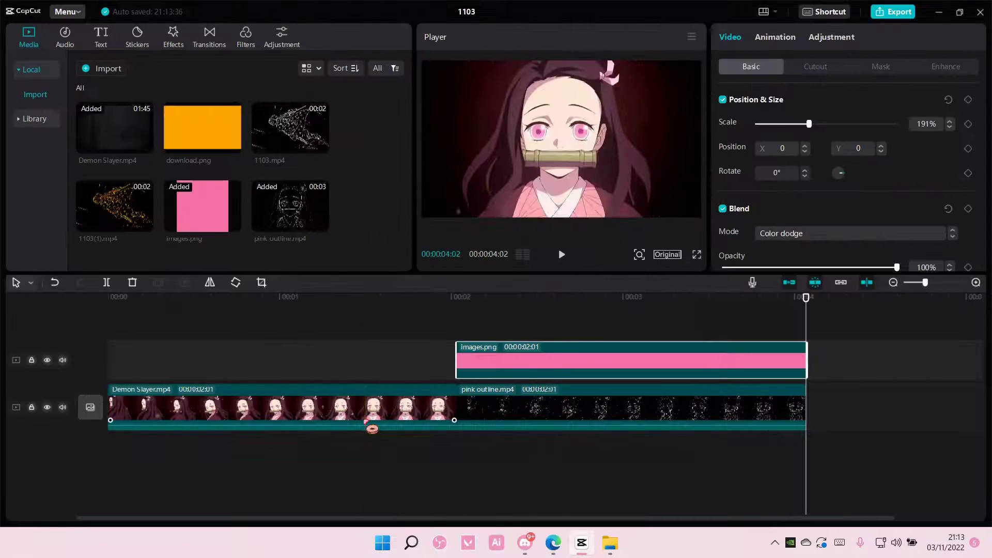
{"action": "left_click", "coordinate": [373, 427]}
{"action": "key", "text": "Delete"}
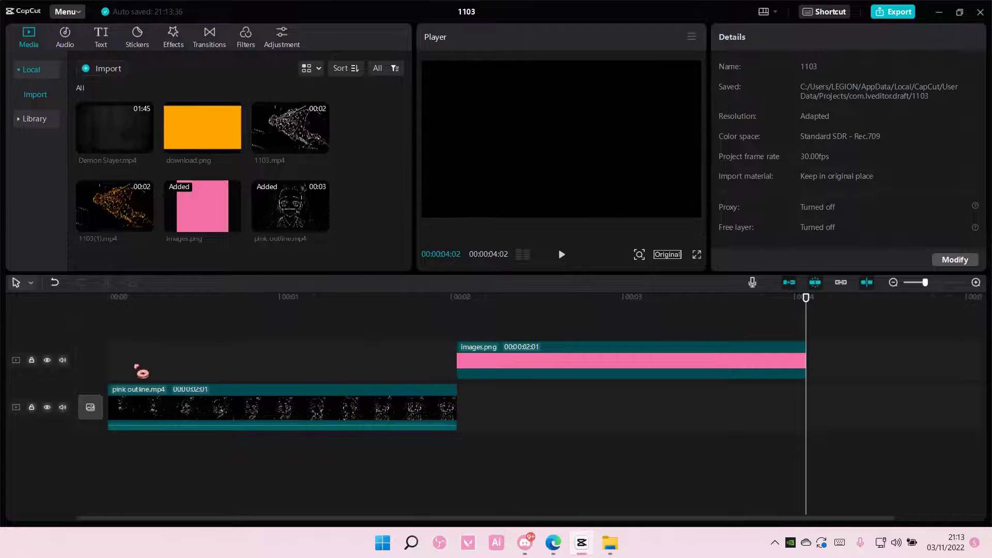
{"action": "left_click_drag", "start_coordinate": [755, 360], "coordinate": [407, 362]}
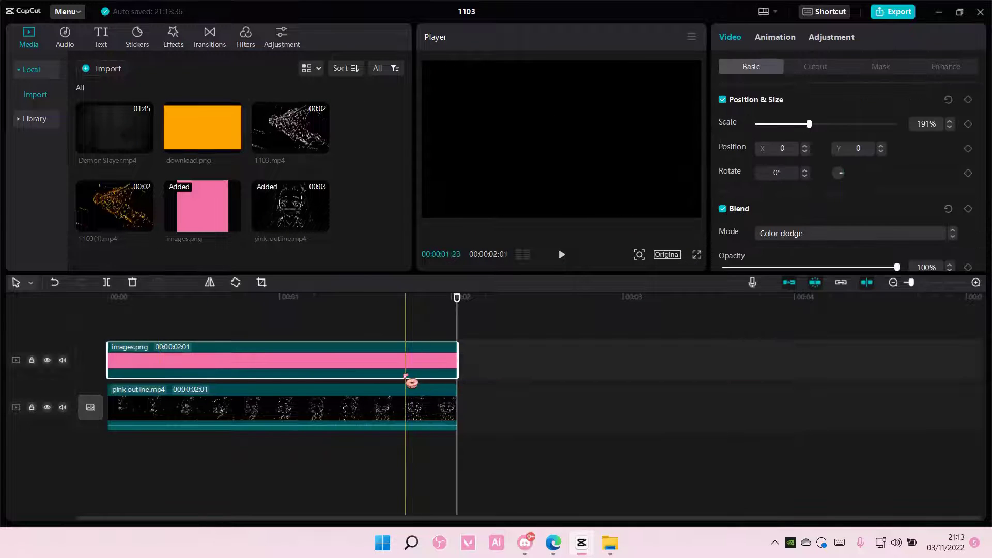
Export the pink-tinted outline as 'pink outline 2' in 4K mp4 at 60fps
{"action": "left_click", "coordinate": [898, 14]}
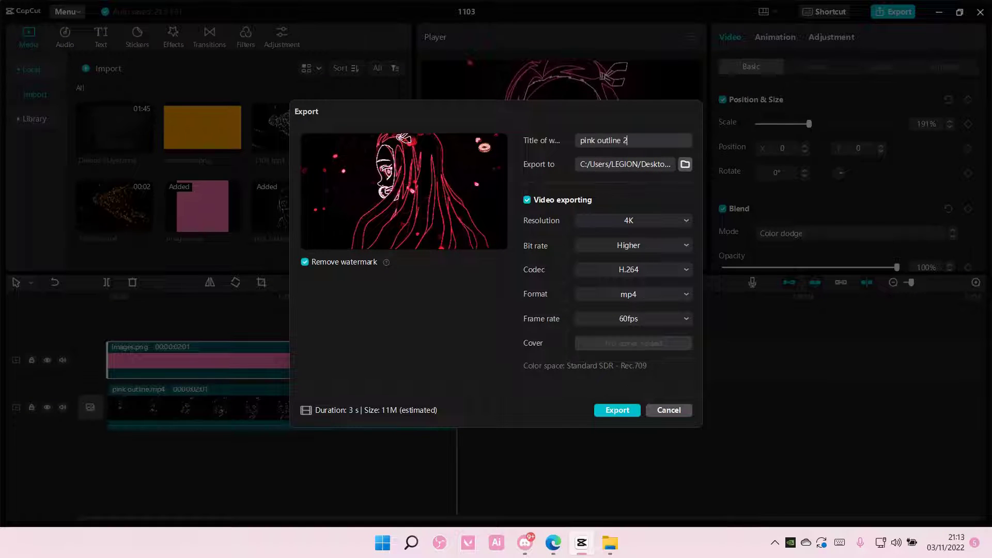
{"action": "key", "text": "Return"}
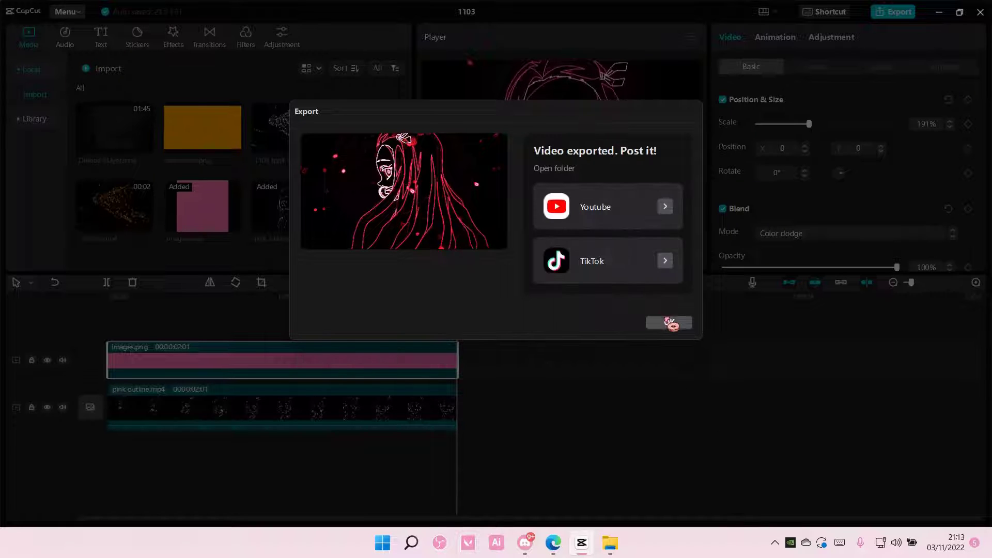
{"action": "left_click", "coordinate": [667, 321]}
Undo twice to restore Demon Slayer, then import pink outline 2.mp4 onto an overlay track at 0
{"action": "key", "text": "ctrl+z"}
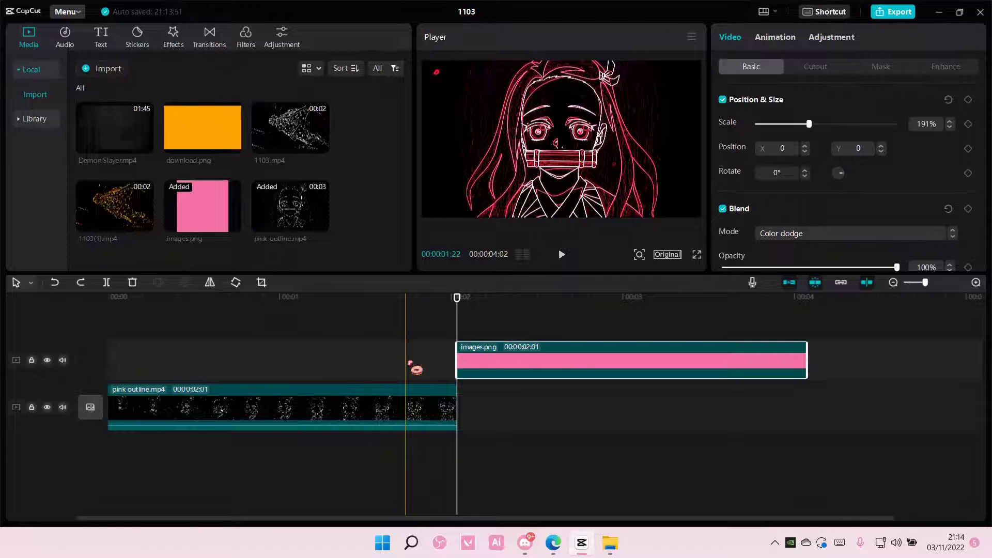
{"action": "key", "text": "ctrl+z"}
{"action": "key", "text": "ctrl+z"}
{"action": "key", "text": "ctrl+z"}
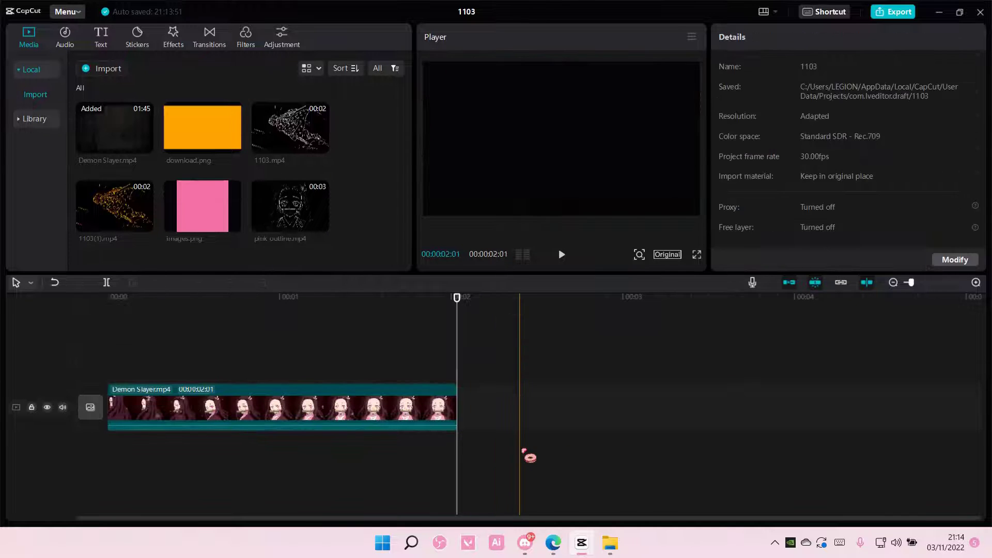
{"action": "left_click", "coordinate": [109, 72]}
{"action": "scroll", "coordinate": [243, 151], "scroll_direction": "down", "scroll_amount": 6}
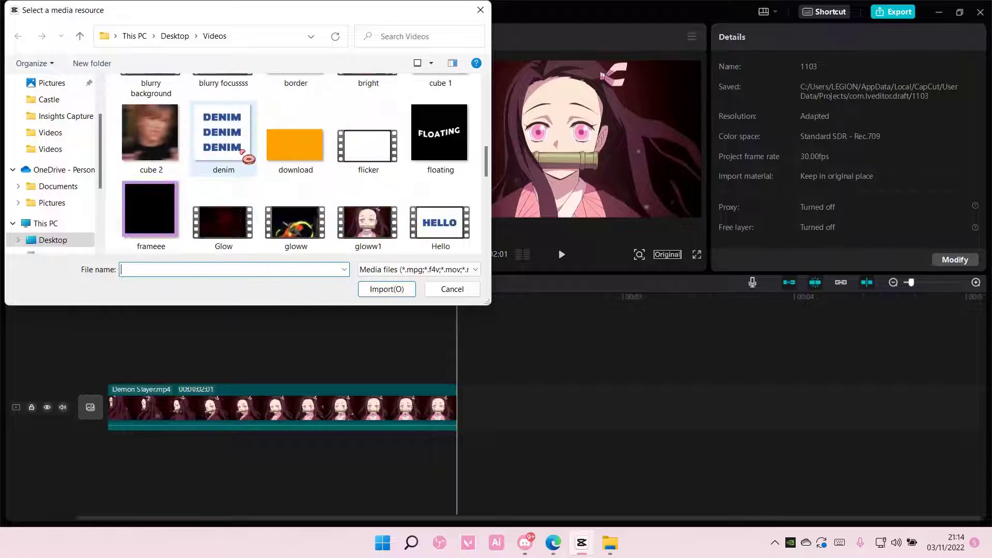
{"action": "scroll", "coordinate": [249, 158], "scroll_direction": "down", "scroll_amount": 2}
{"action": "left_click", "coordinate": [293, 236]}
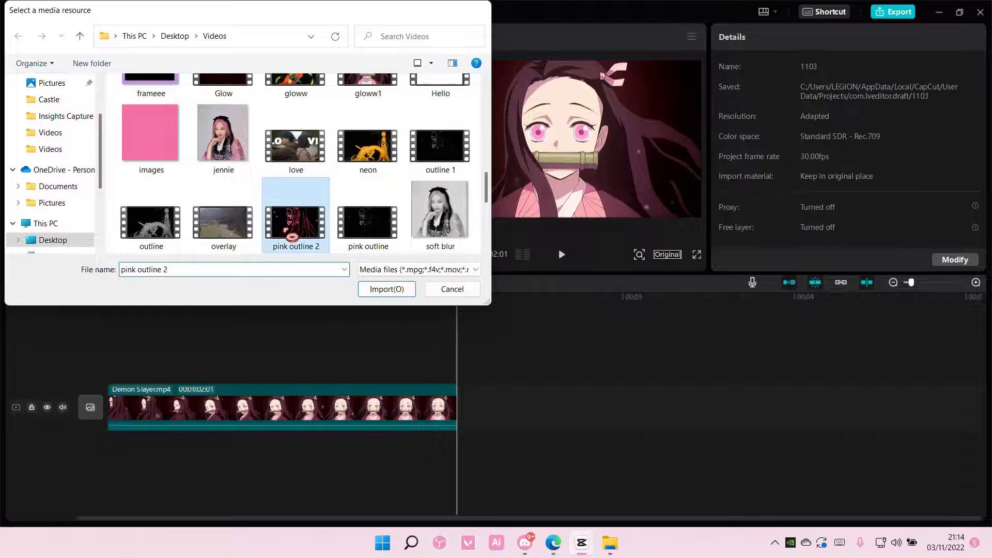
{"action": "double_click", "coordinate": [292, 236]}
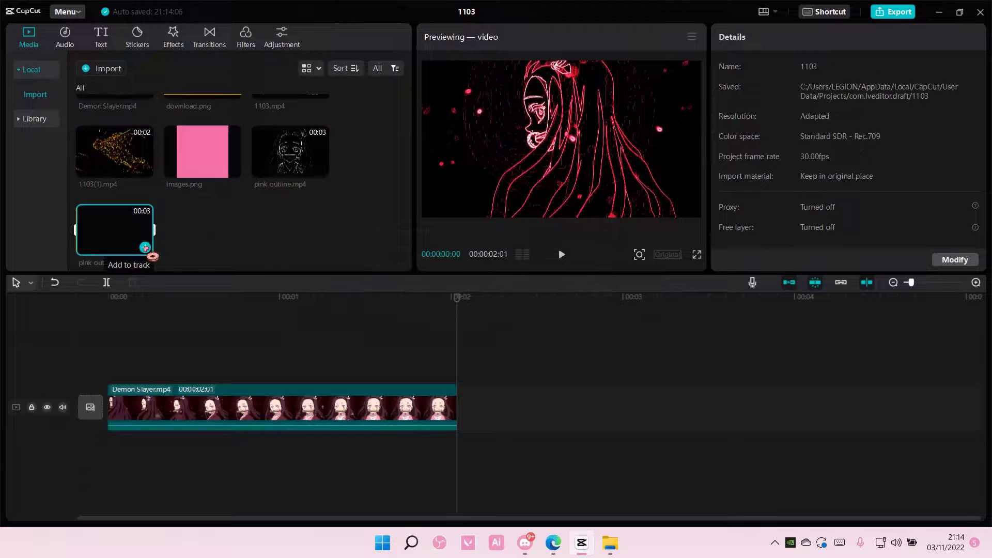
{"action": "left_click", "coordinate": [145, 247]}
{"action": "left_click_drag", "start_coordinate": [493, 409], "coordinate": [150, 358]}
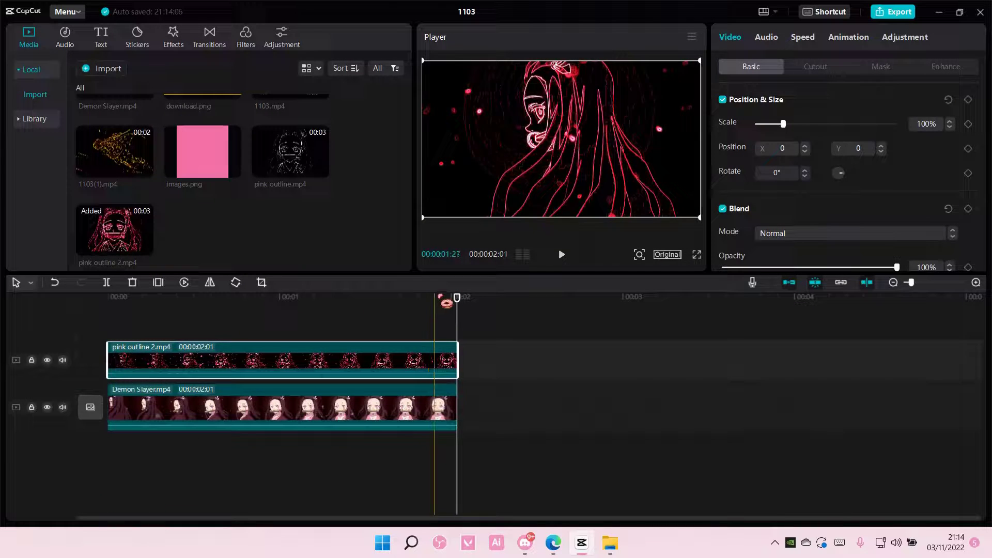
Blend the pink outline overlay in Brighten mode and lower its opacity to 87%
{"action": "left_click", "coordinate": [796, 234]}
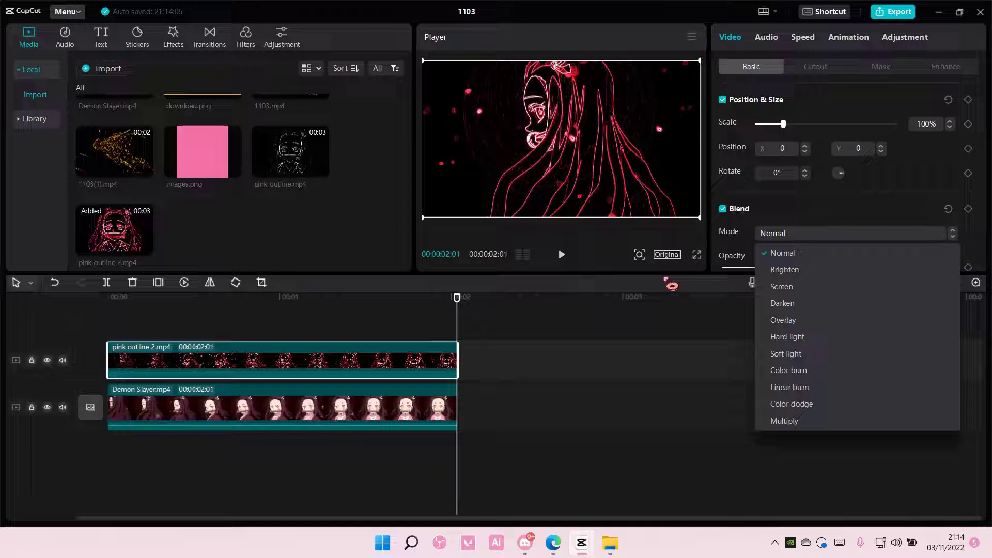
{"action": "left_click", "coordinate": [788, 287]}
{"action": "left_click_drag", "start_coordinate": [463, 310], "coordinate": [330, 307]}
{"action": "left_click", "coordinate": [794, 239]}
{"action": "left_click", "coordinate": [791, 269]}
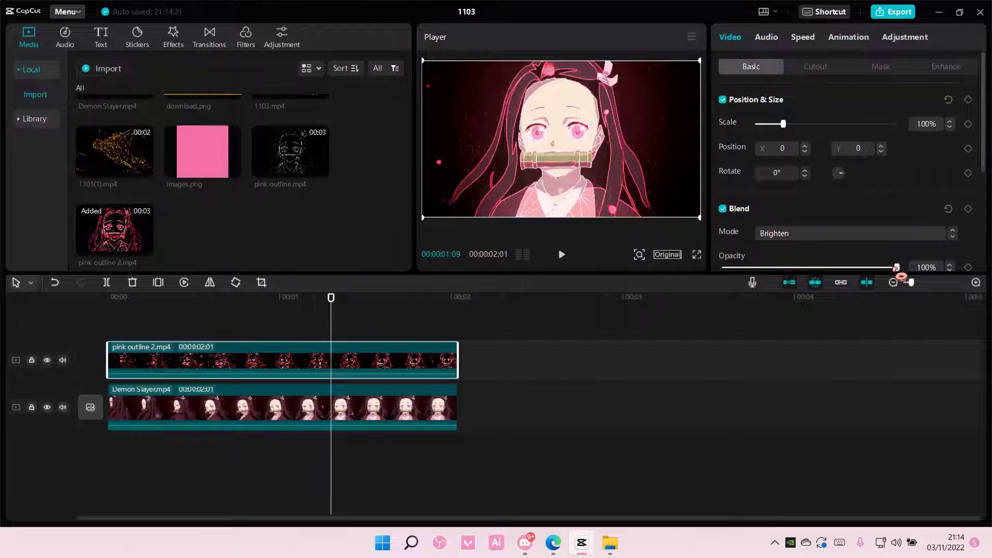
{"action": "left_click_drag", "start_coordinate": [896, 267], "coordinate": [852, 267]}
{"action": "left_click_drag", "start_coordinate": [331, 300], "coordinate": [409, 327]}
Compare Screen against Brighten blending and keep the overlay on Brighten
{"action": "left_click", "coordinate": [800, 233]}
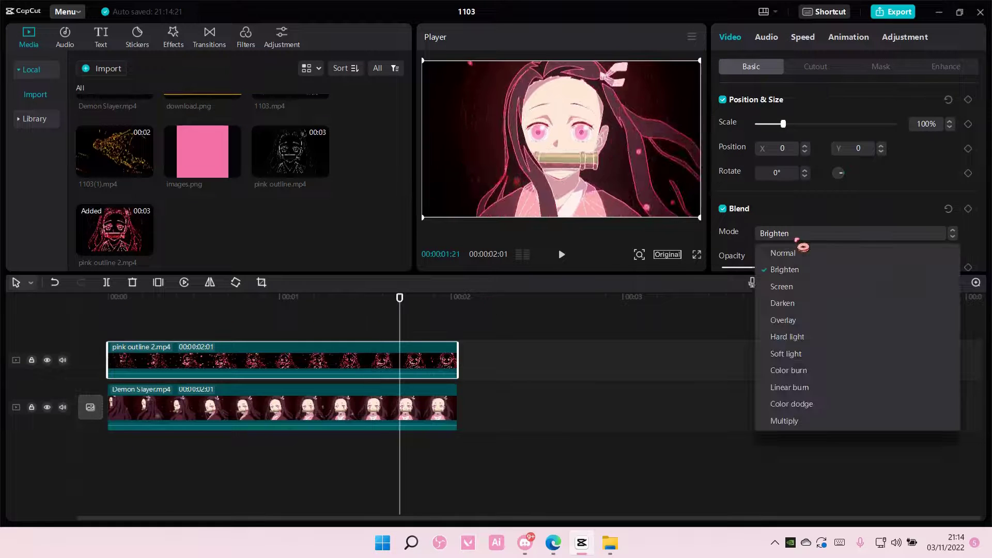
{"action": "left_click", "coordinate": [801, 286]}
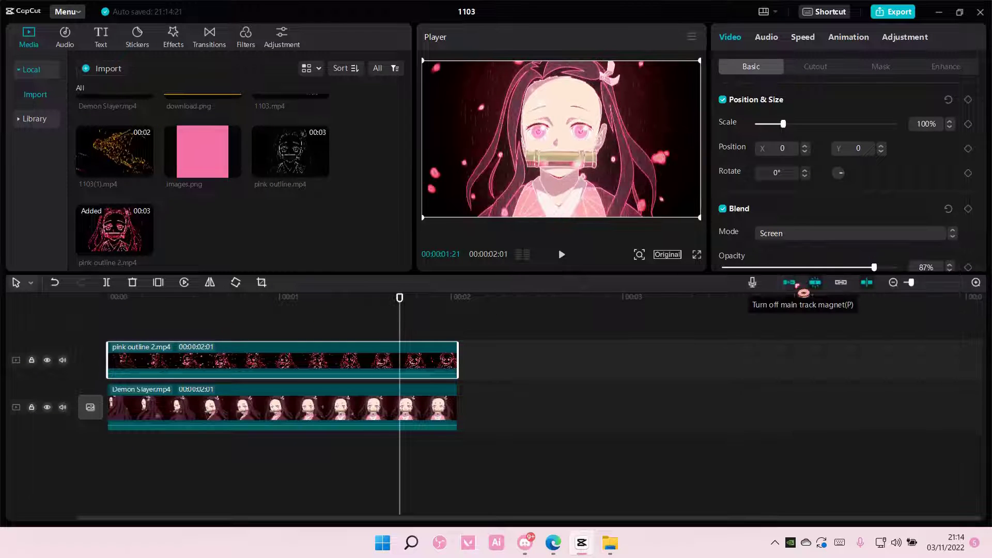
{"action": "left_click", "coordinate": [794, 236]}
{"action": "left_click", "coordinate": [773, 270]}
{"action": "left_click", "coordinate": [354, 299]}
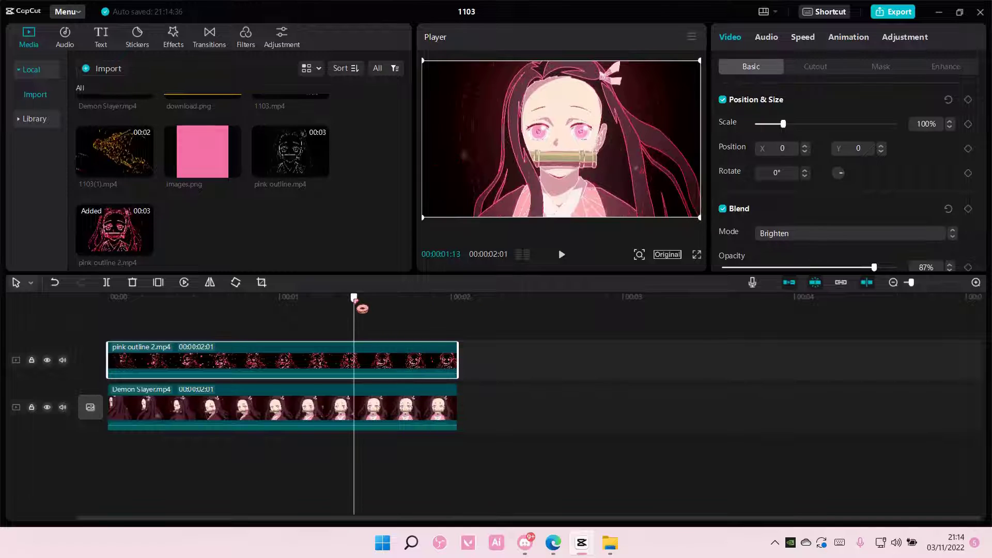
{"action": "left_click_drag", "start_coordinate": [362, 308], "coordinate": [125, 310]}
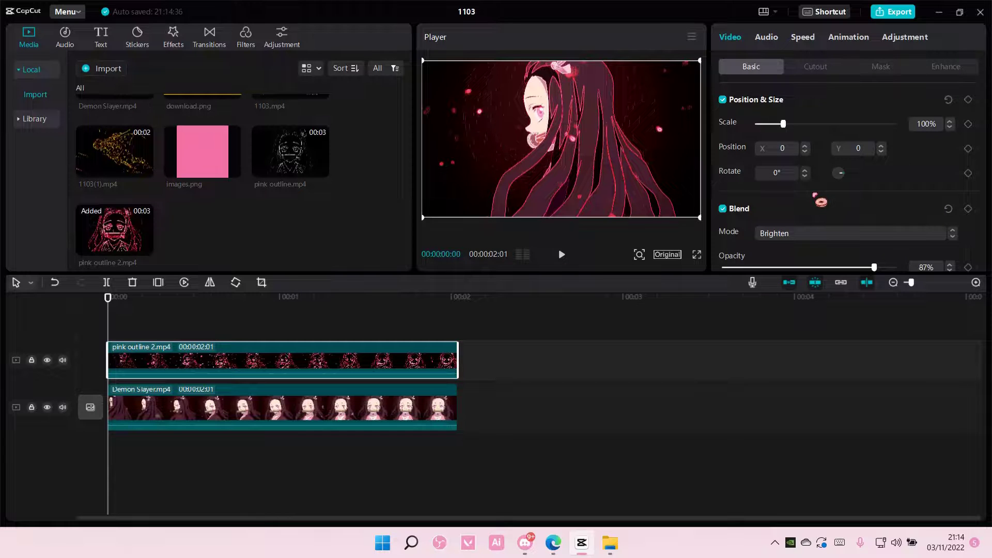
Keyframe the overlay's opacity at 0% at 0:00 and 84% at about 00:00:01:06
{"action": "left_click", "coordinate": [967, 268]}
{"action": "left_click_drag", "start_coordinate": [875, 268], "coordinate": [698, 261]}
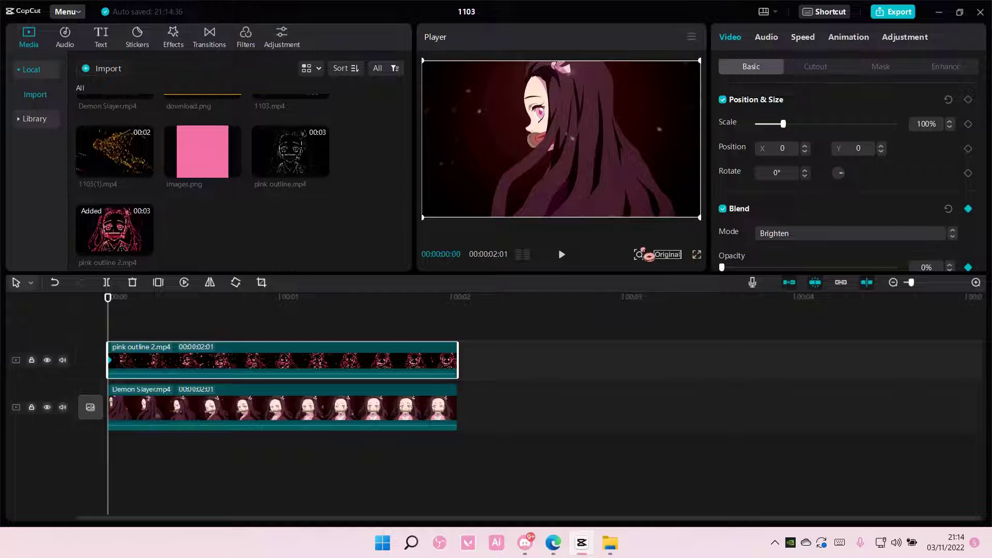
{"action": "left_click_drag", "start_coordinate": [124, 308], "coordinate": [316, 336]}
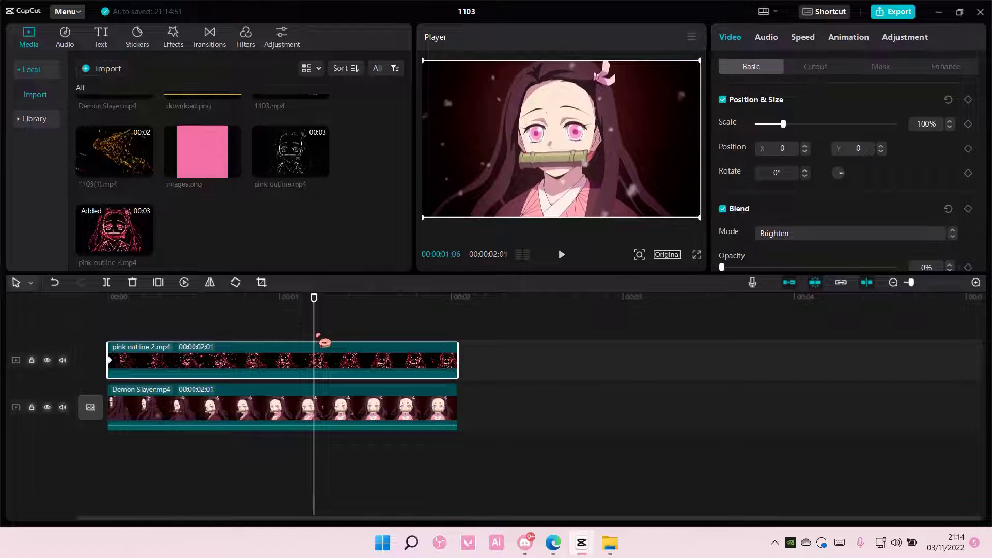
{"action": "left_click_drag", "start_coordinate": [735, 268], "coordinate": [855, 269]}
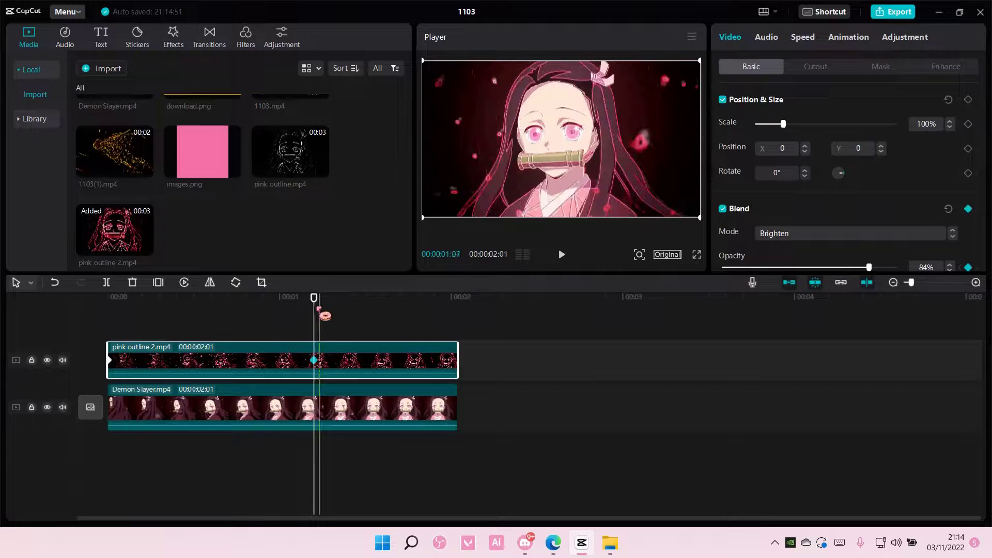
{"action": "left_click_drag", "start_coordinate": [323, 316], "coordinate": [320, 346]}
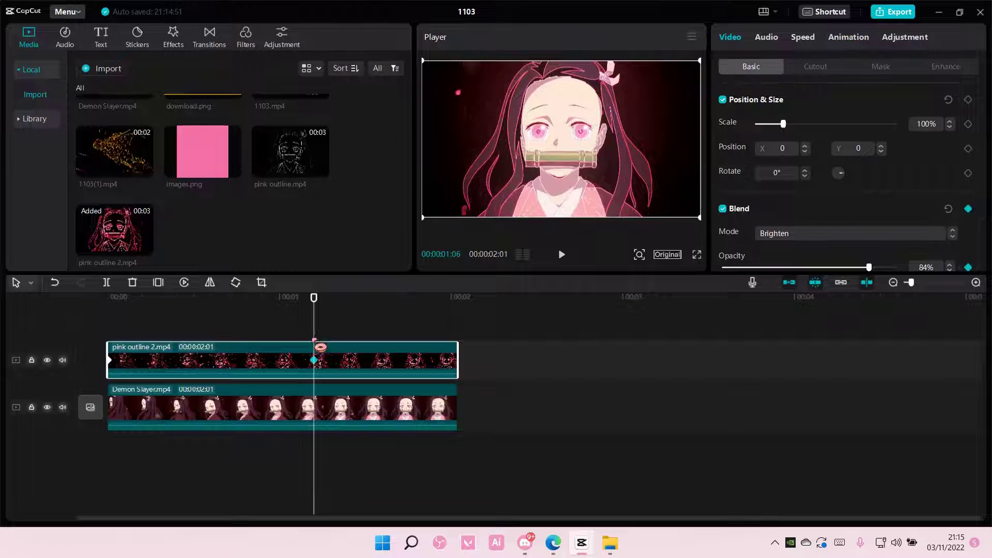
{"action": "left_click_drag", "start_coordinate": [317, 308], "coordinate": [115, 321]}
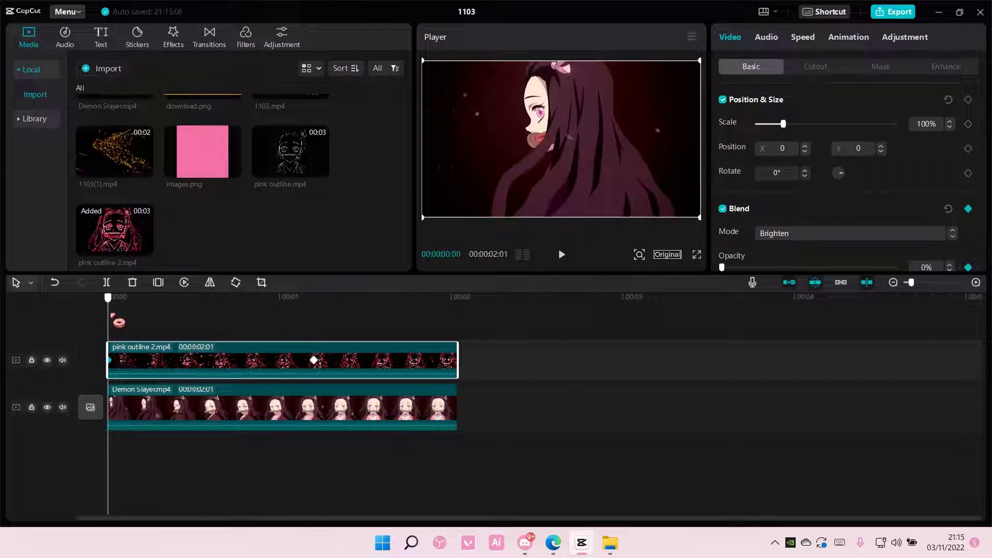
Add Position & Size keyframes on the overlay: 100% at 0:00 and 107% at 00:00:01:07
{"action": "left_click", "coordinate": [968, 100]}
{"action": "left_click_drag", "start_coordinate": [196, 312], "coordinate": [320, 303]}
{"action": "left_click", "coordinate": [969, 100]}
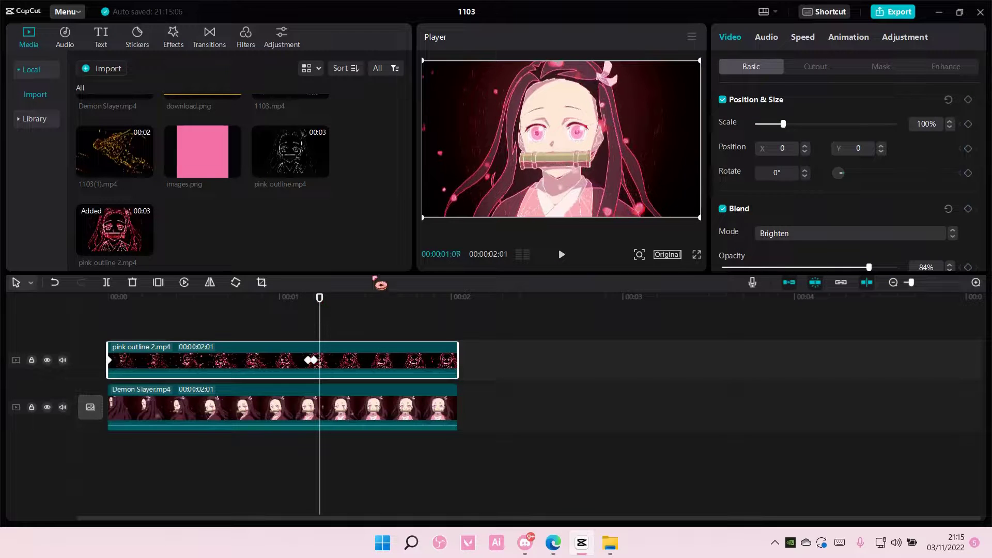
{"action": "left_click", "coordinate": [969, 99]}
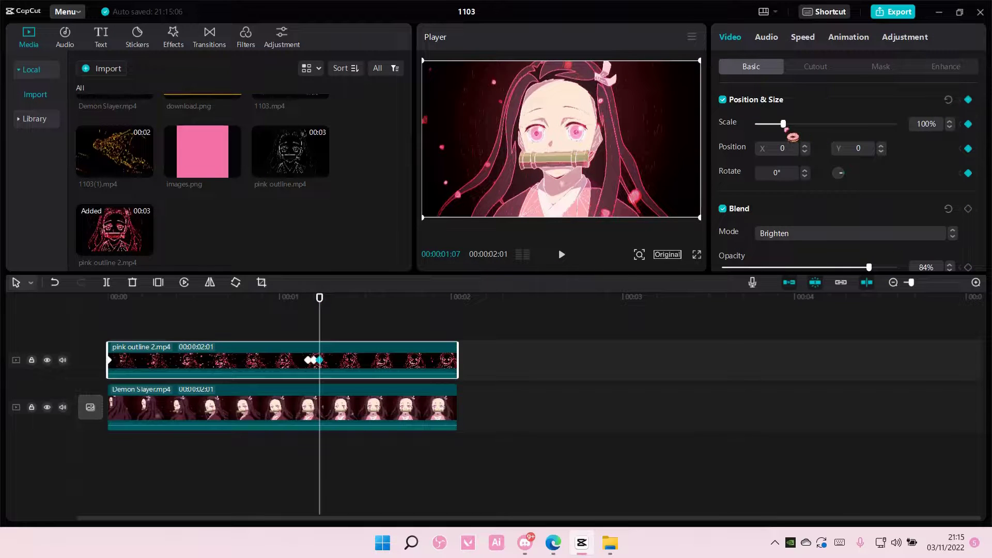
{"action": "left_click_drag", "start_coordinate": [785, 128], "coordinate": [788, 129]}
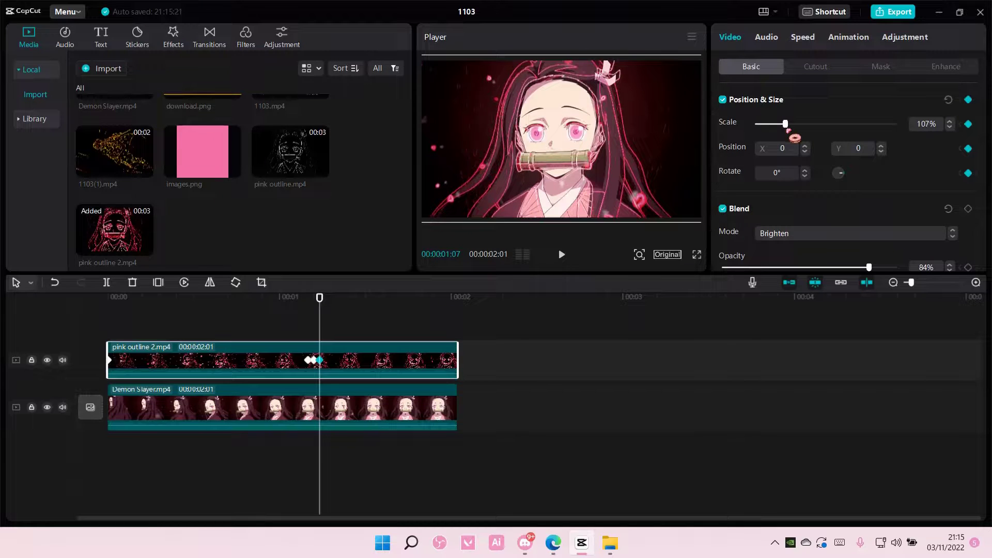